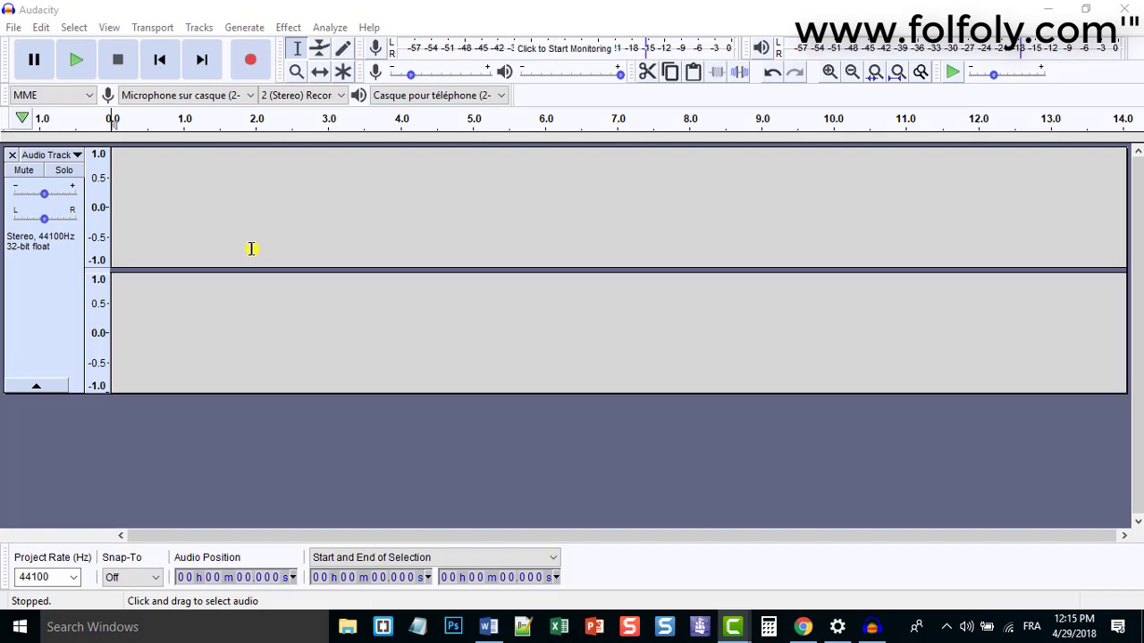
- Record about 8.7 seconds of microphone audio on a stereo track and stop the recording
{"action": "left_click", "coordinate": [251, 60]}
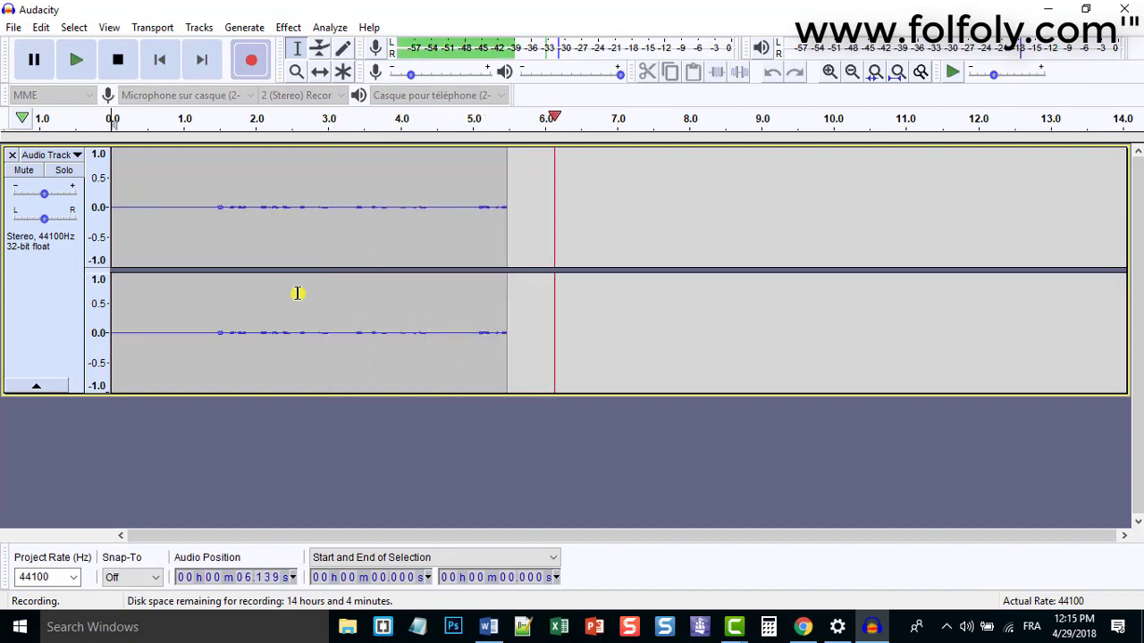
{"action": "left_click", "coordinate": [117, 60]}
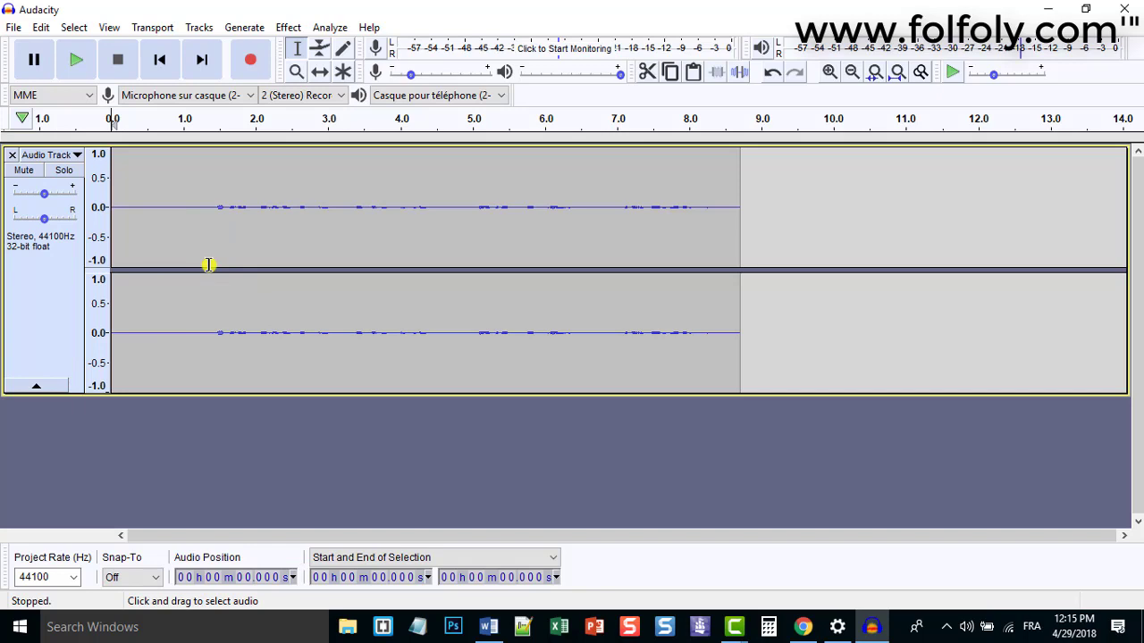
- Export the recording as an MP3 file named "audio" in the Music library, keeping the preset format options
{"action": "left_click", "coordinate": [14, 27]}
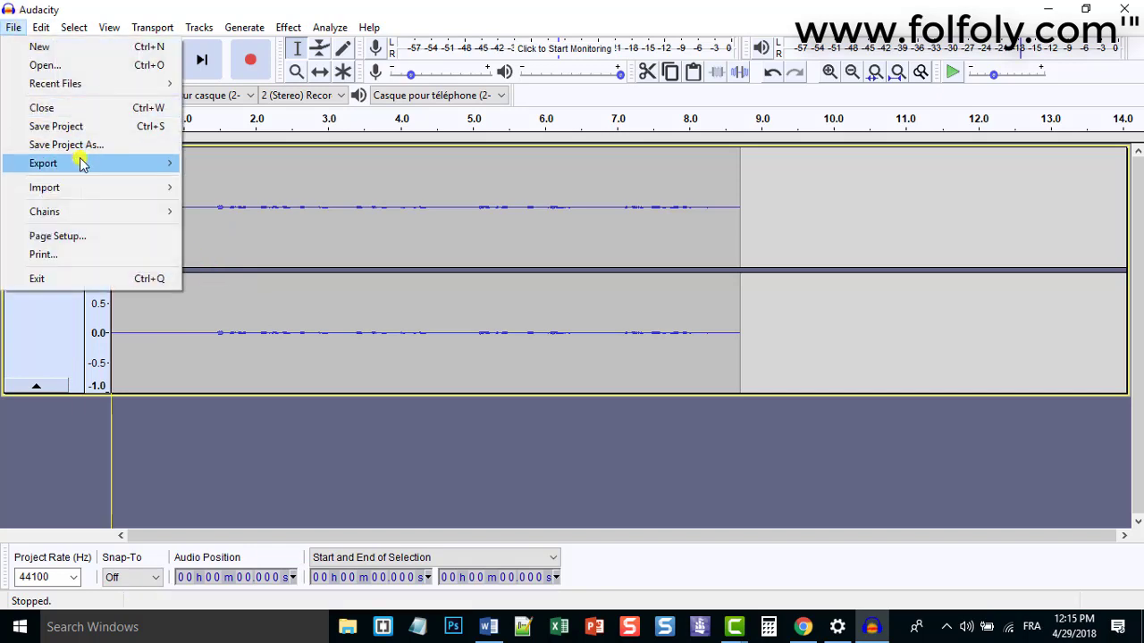
{"action": "mouse_move", "coordinate": [80, 164]}
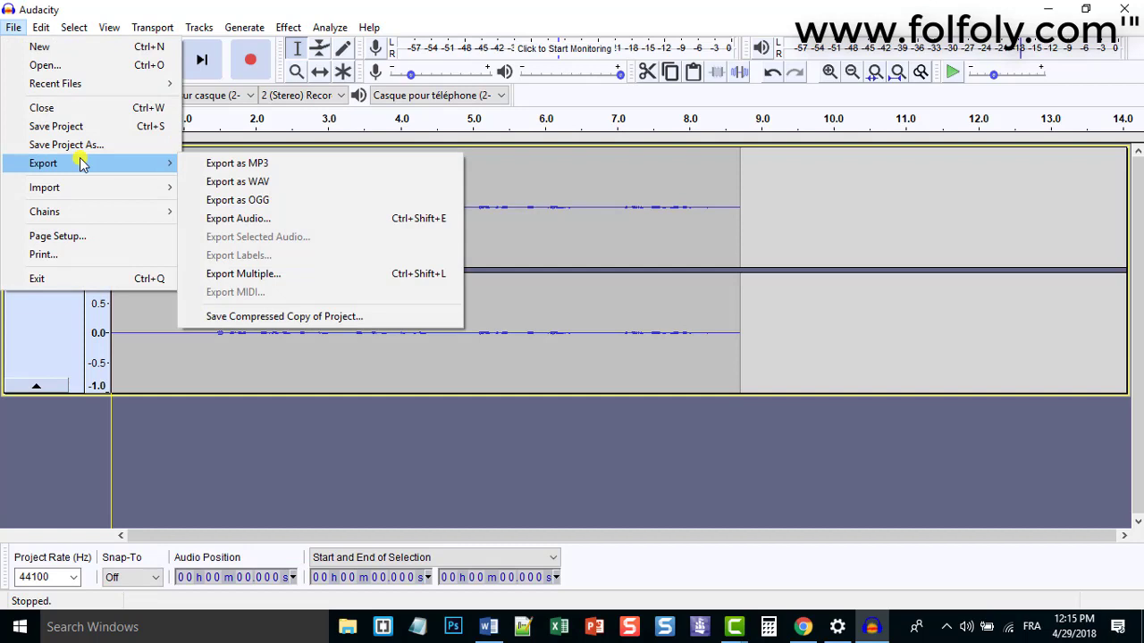
{"action": "left_click", "coordinate": [219, 165]}
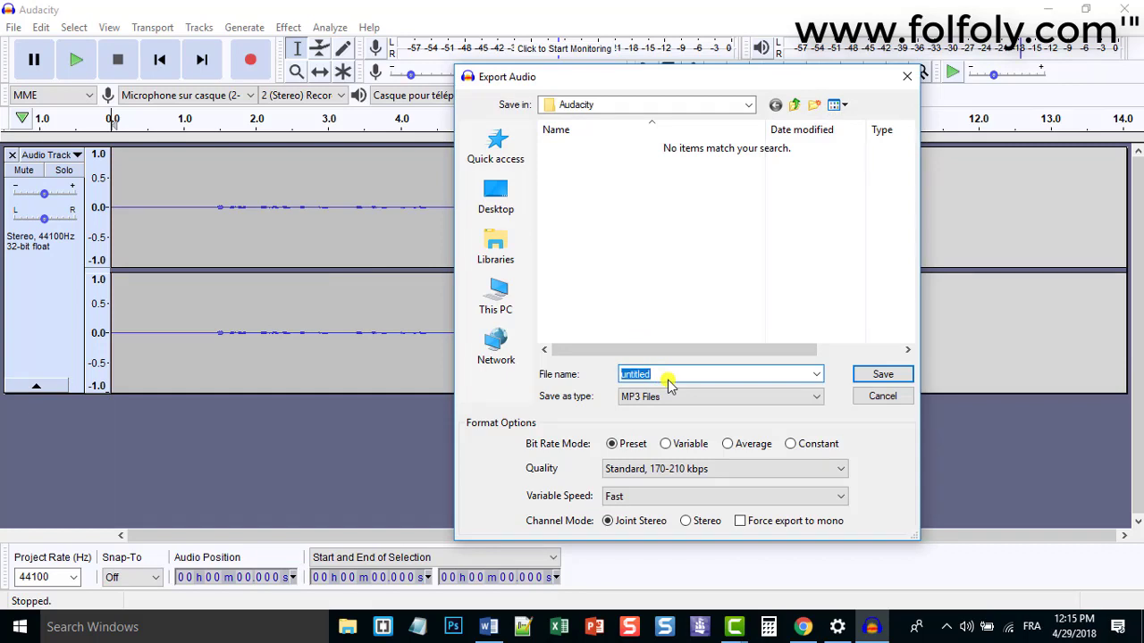
{"action": "left_click", "coordinate": [494, 248]}
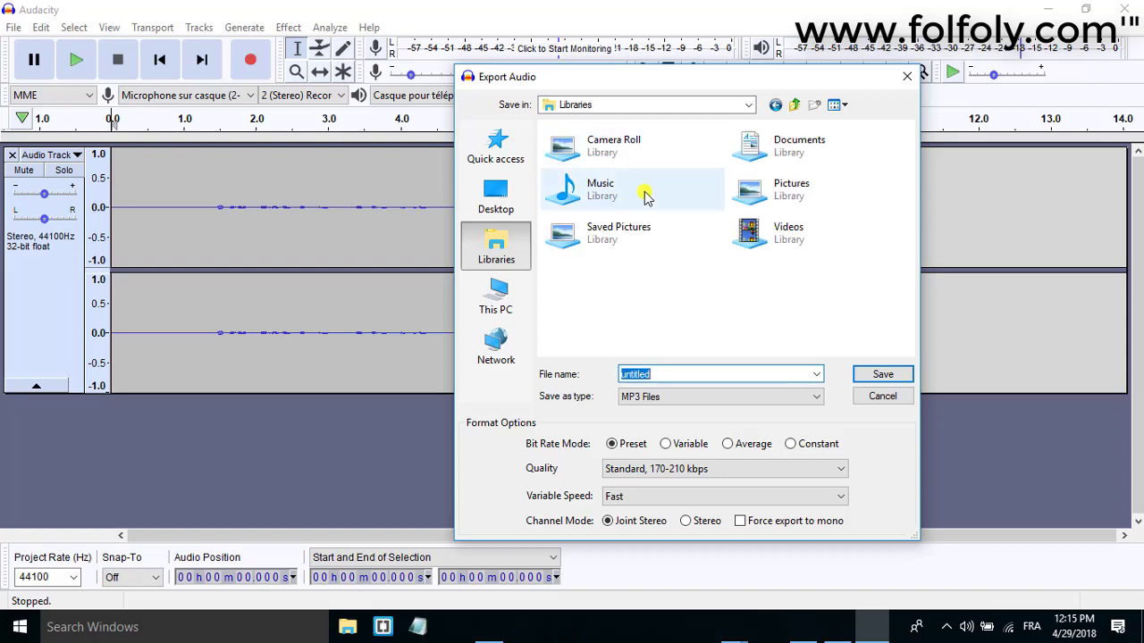
{"action": "left_click", "coordinate": [641, 193]}
{"action": "double_click", "coordinate": [643, 194]}
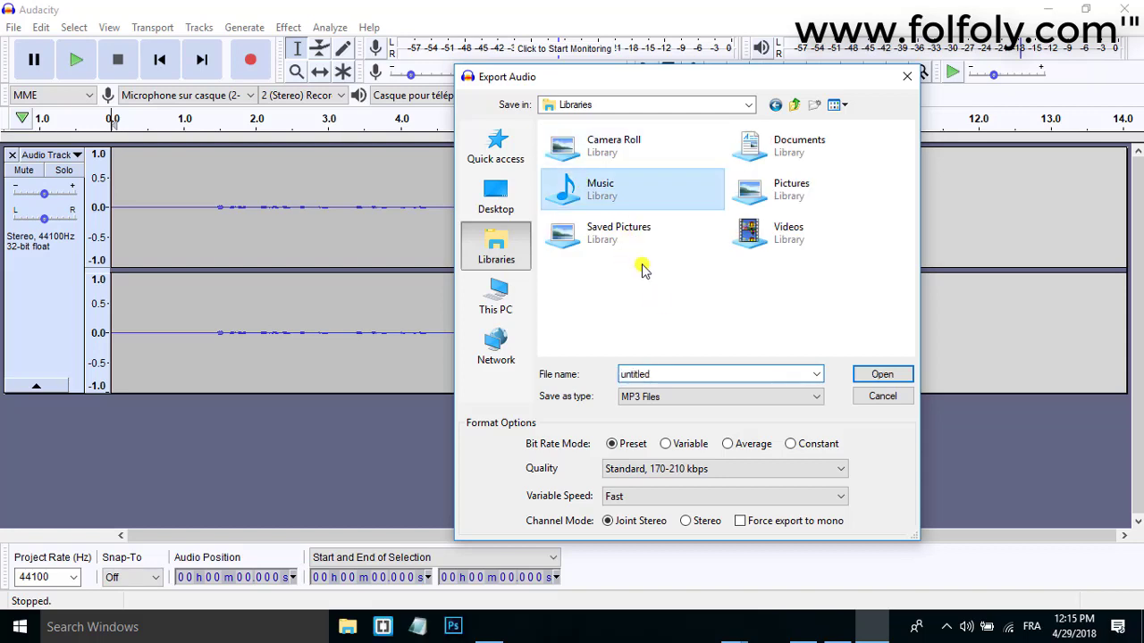
{"action": "double_click", "coordinate": [633, 376]}
{"action": "type", "text": "audio"}
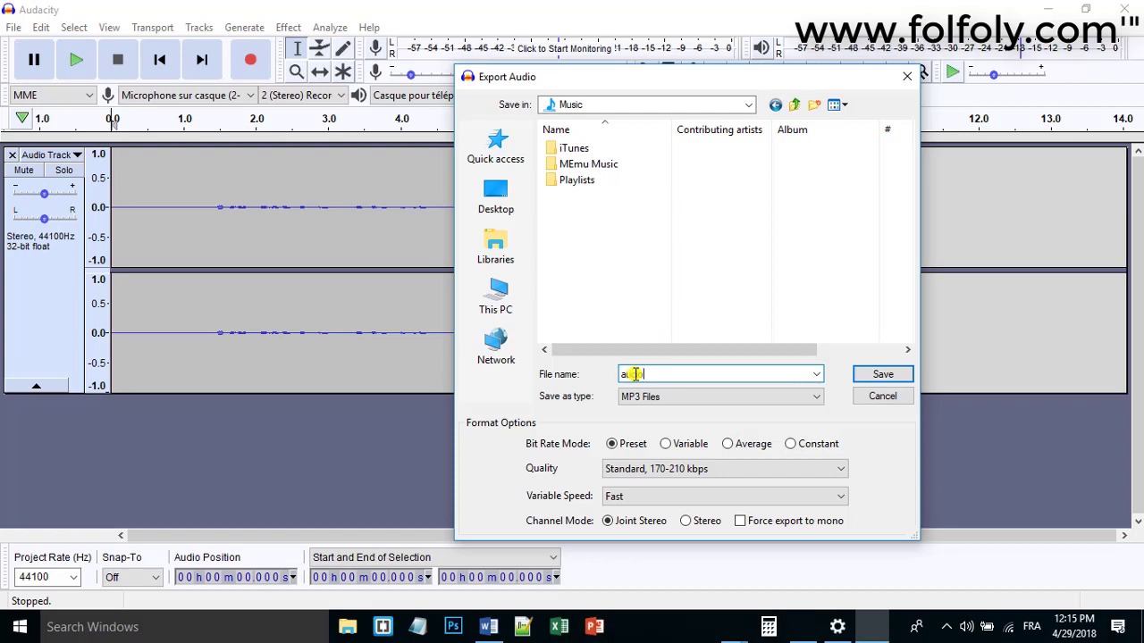
{"action": "left_click", "coordinate": [881, 377]}
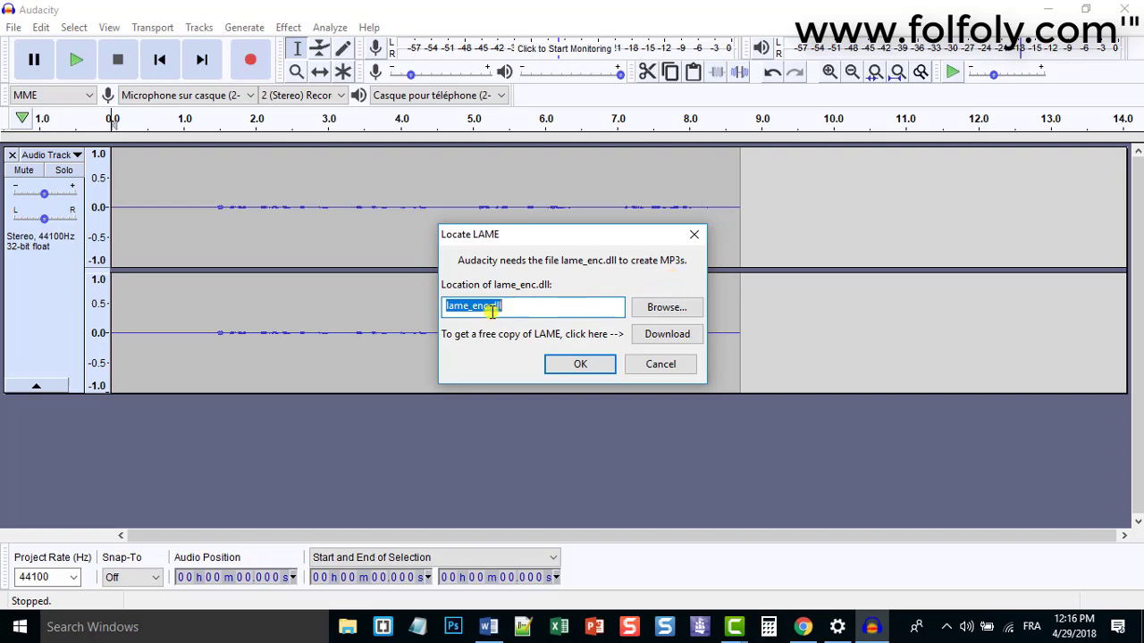
{"action": "left_click", "coordinate": [662, 312]}
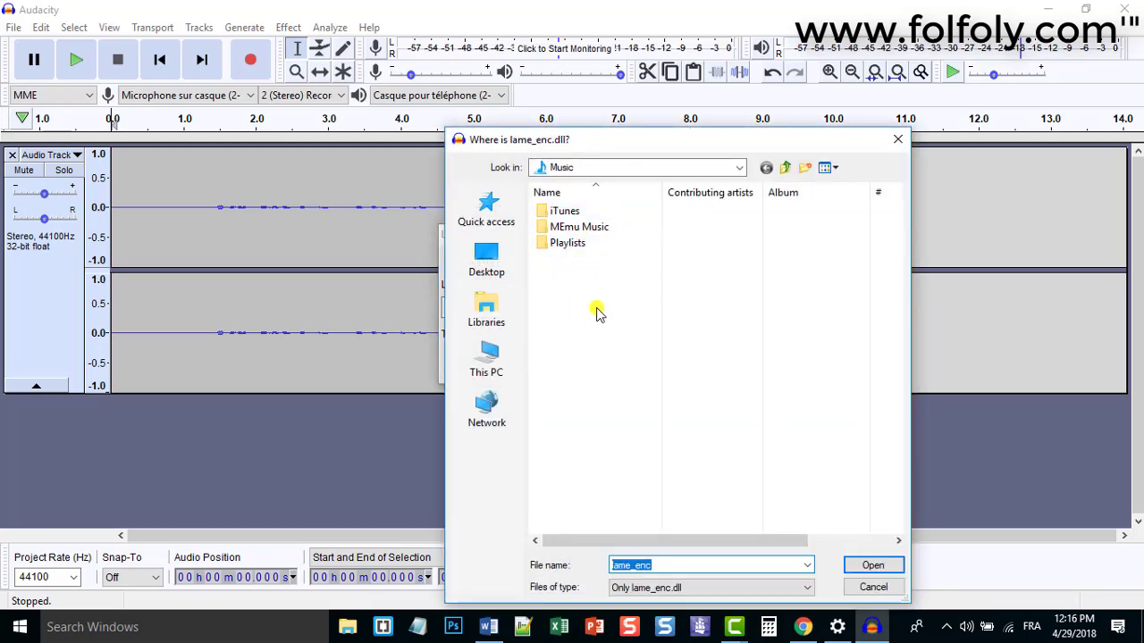
{"action": "left_click", "coordinate": [803, 626]}
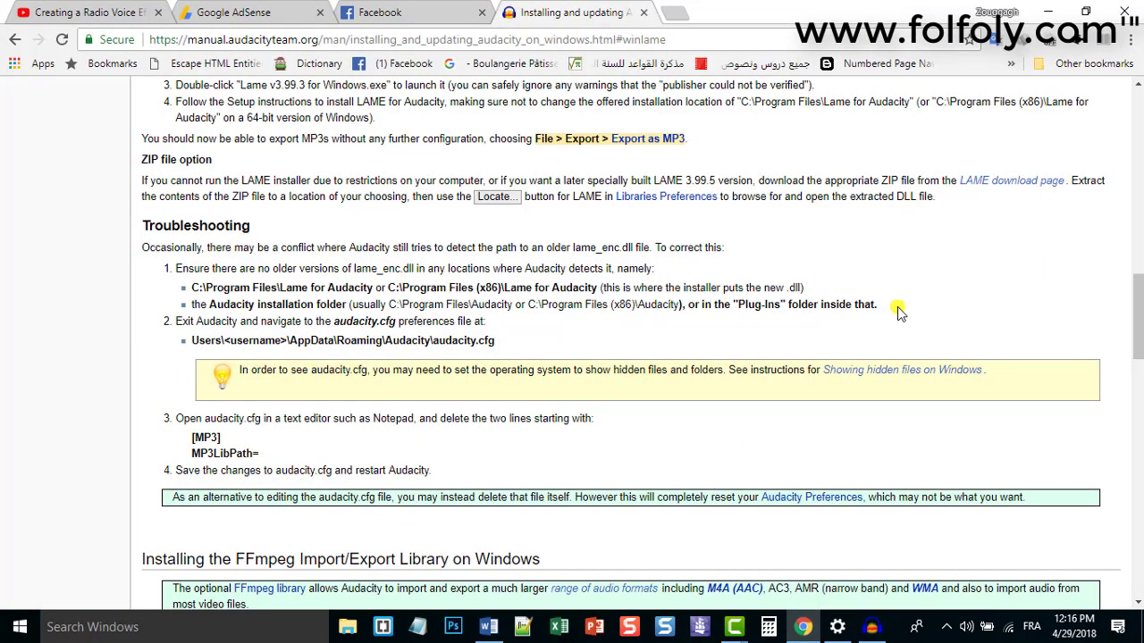
{"action": "left_click", "coordinate": [873, 633]}
{"action": "left_click", "coordinate": [880, 586]}
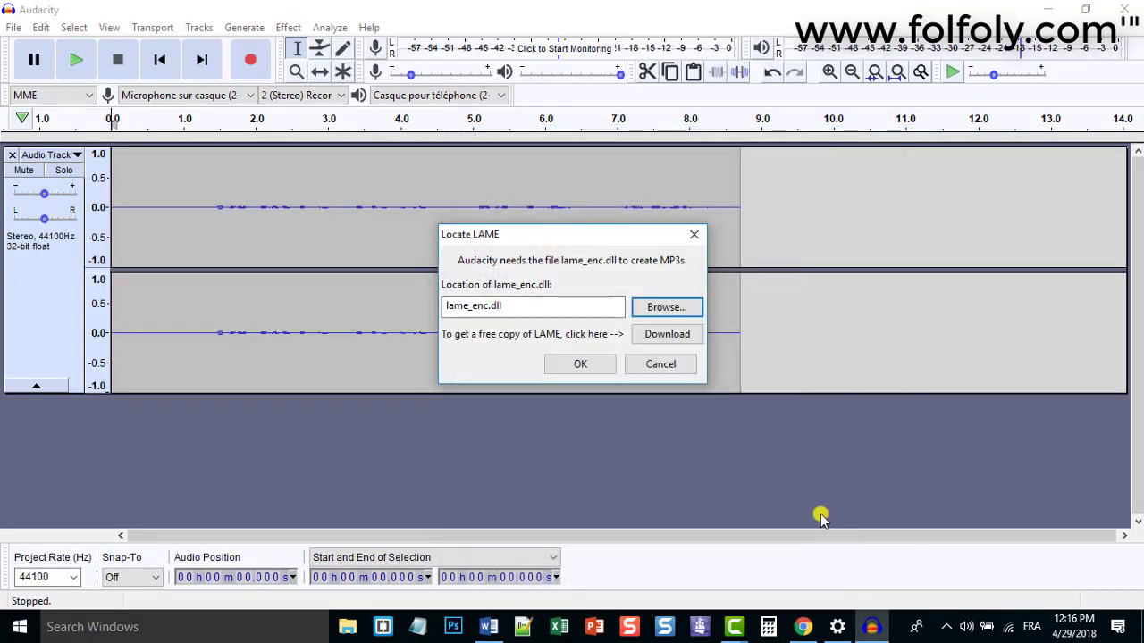
- Download the Lame v3.99.3 for Windows installer, starting from the LAME download help for Windows
{"action": "left_click", "coordinate": [676, 335]}
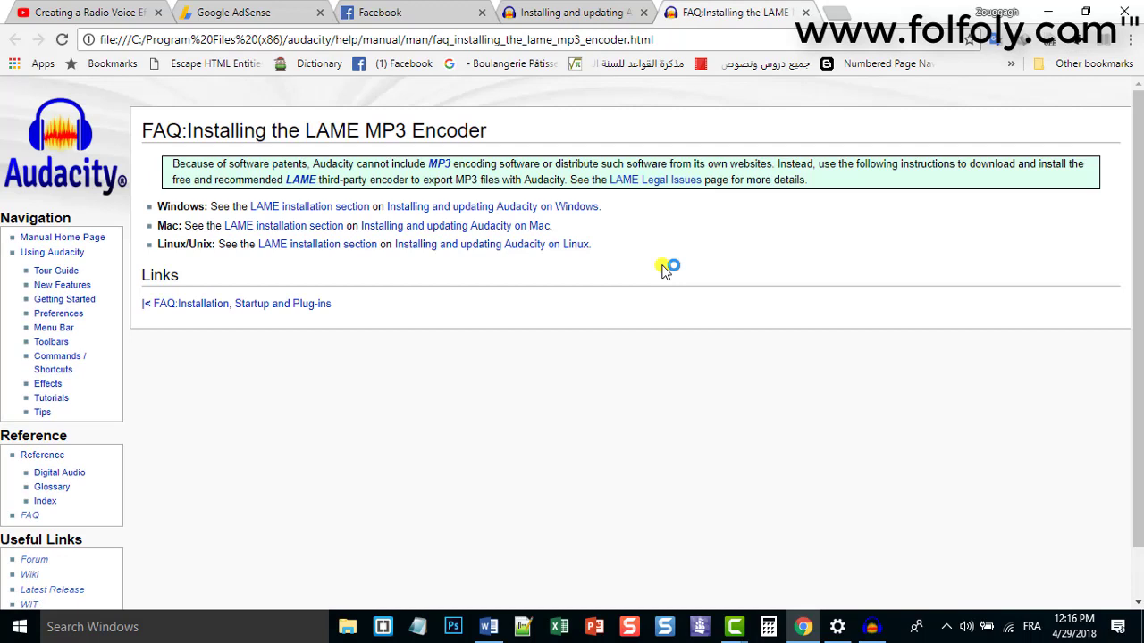
{"action": "left_click", "coordinate": [318, 211]}
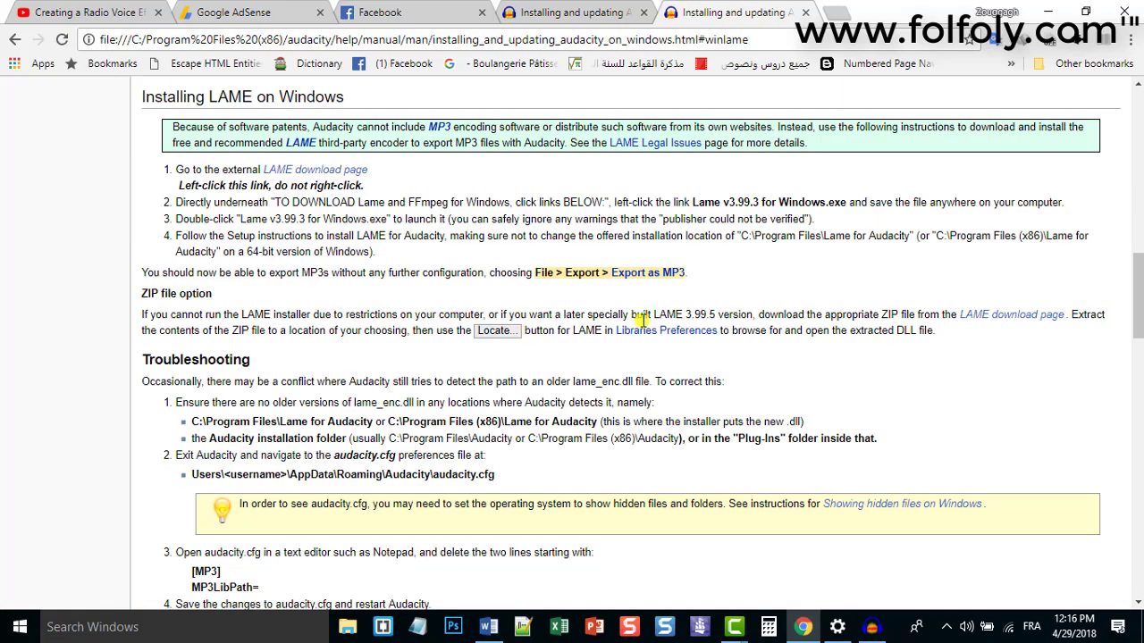
{"action": "left_click", "coordinate": [327, 171]}
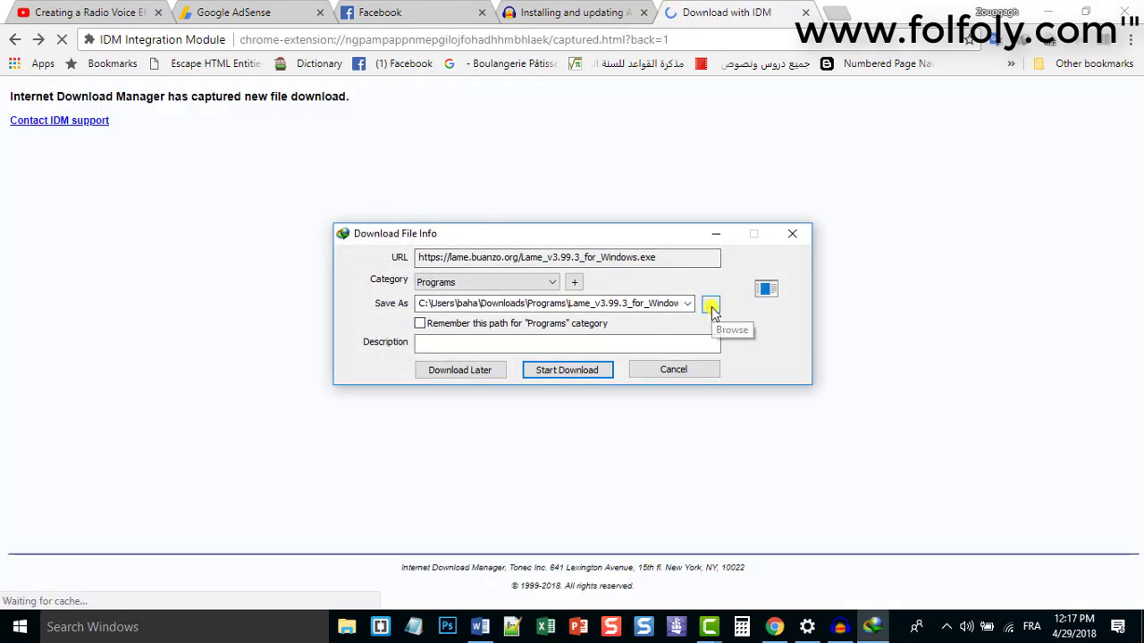
{"action": "left_click", "coordinate": [567, 370]}
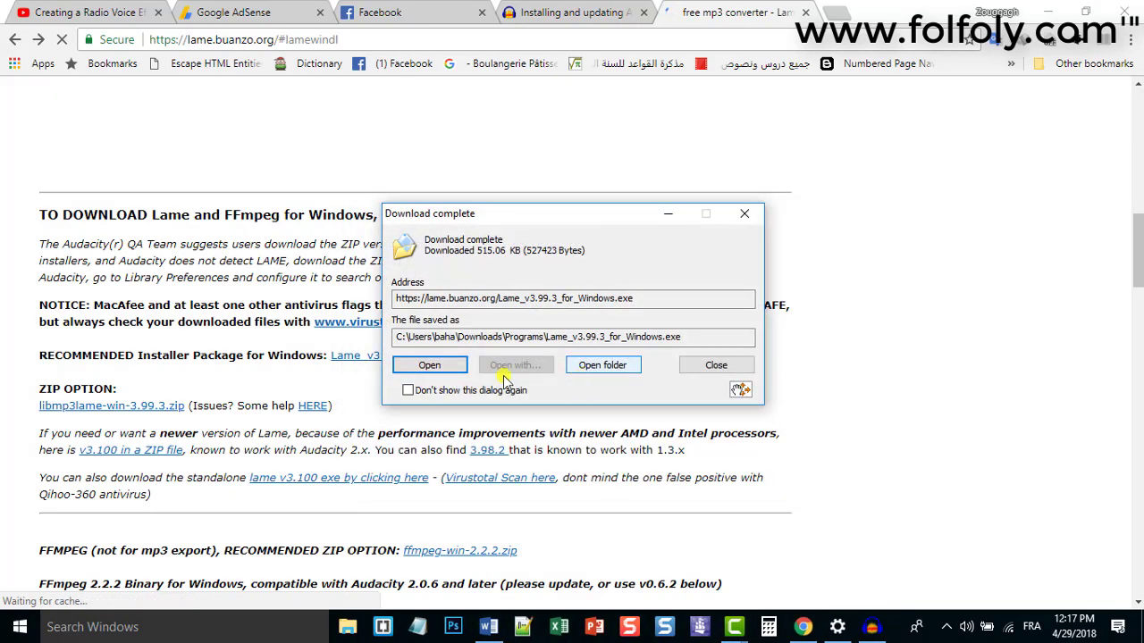
{"action": "left_click", "coordinate": [716, 365]}
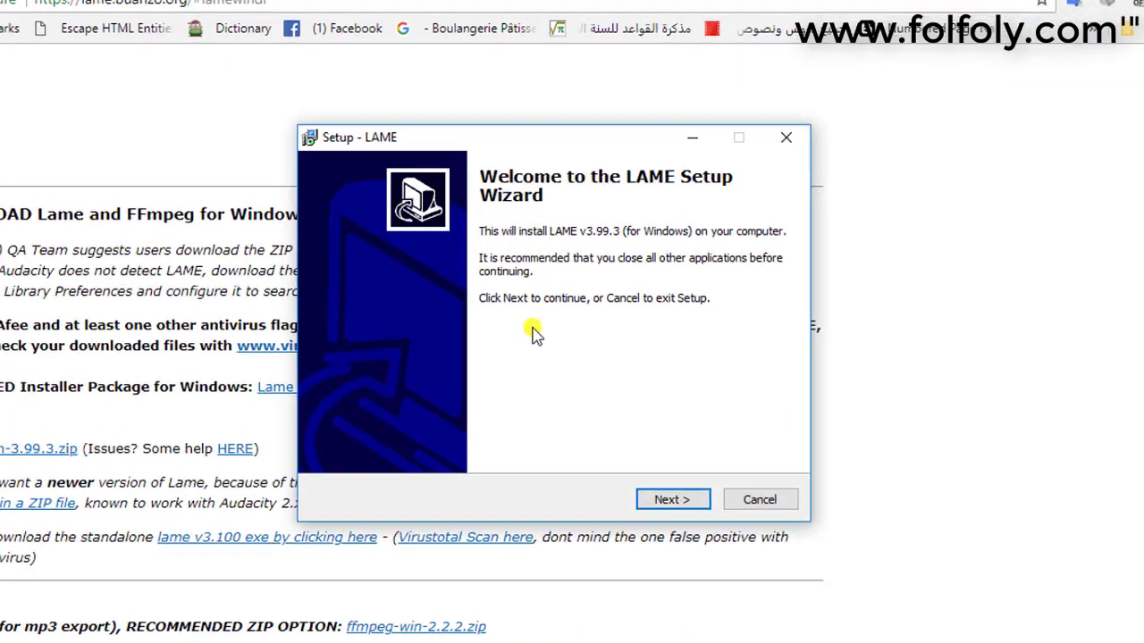
- Proceed through the LAME setup to the destination choice and copy the install path C:\Program Files (x86)\Lame For Audacity
{"action": "key", "text": "Return"}
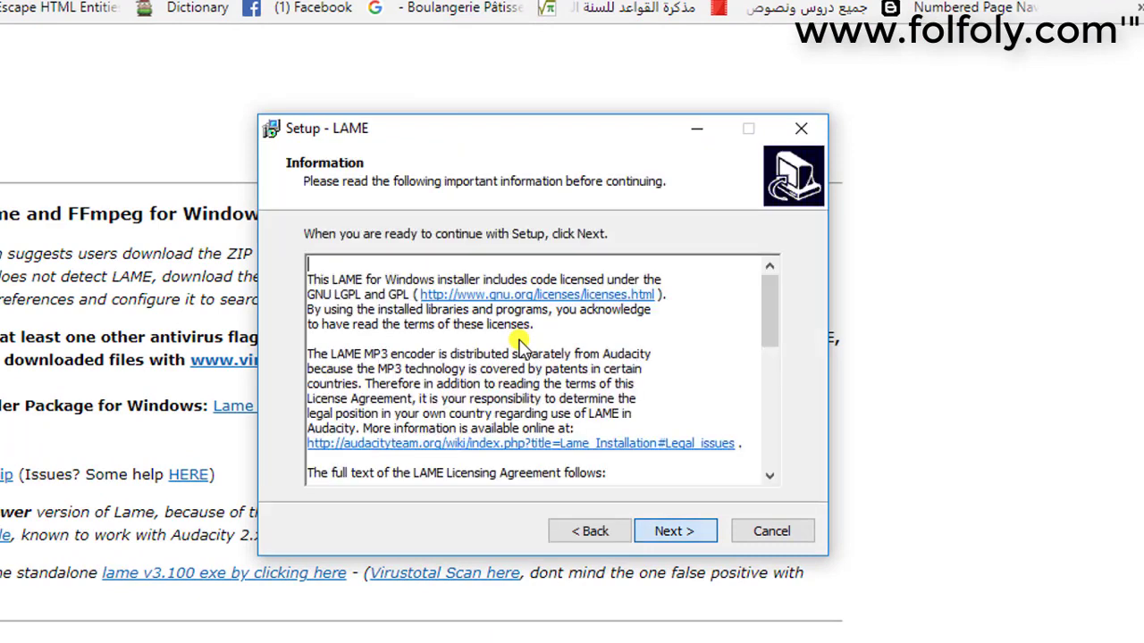
{"action": "key", "text": "Return"}
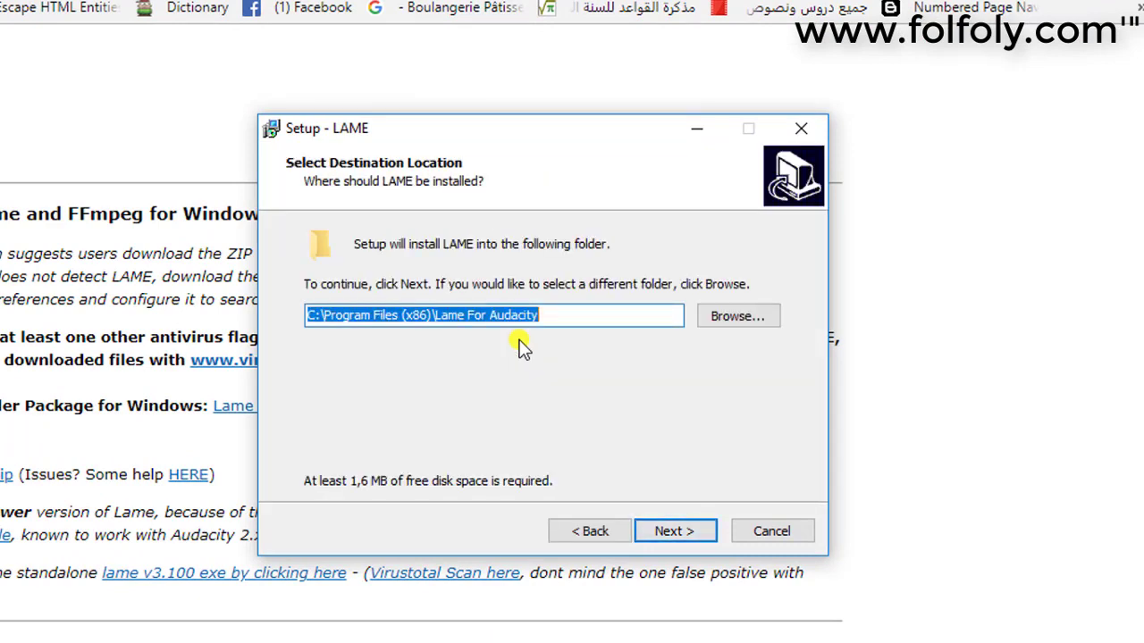
{"action": "right_click", "coordinate": [523, 347]}
{"action": "key", "text": "Down"}
{"action": "key", "text": "Down"}
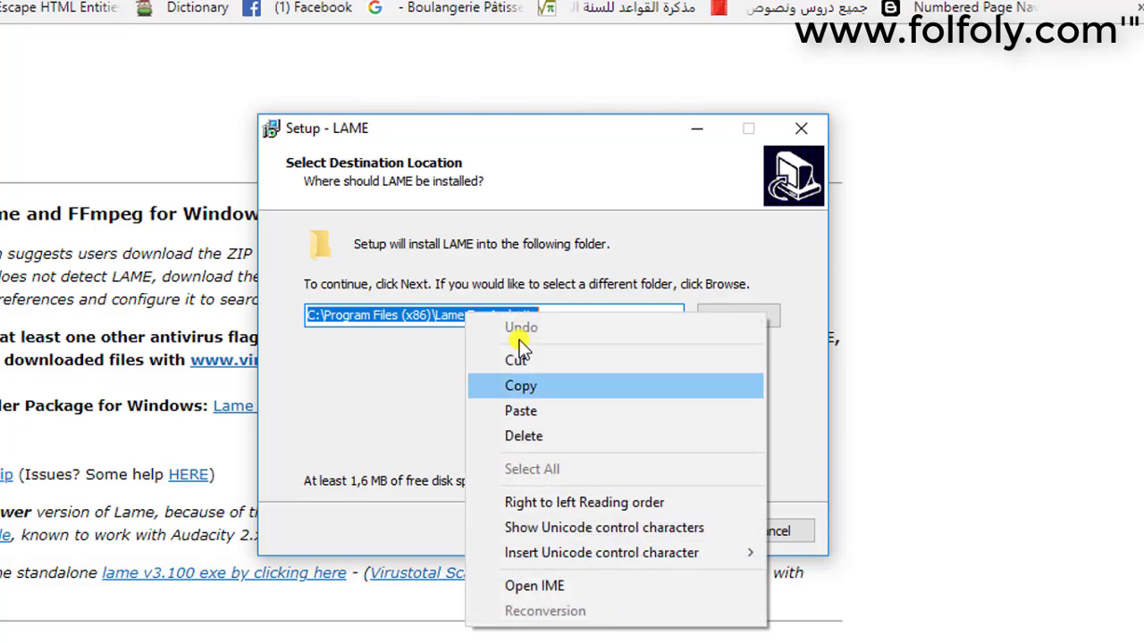
{"action": "key", "text": "Return"}
- Install LAME into the default destination folder and finish the setup wizard
{"action": "key", "text": "Return"}
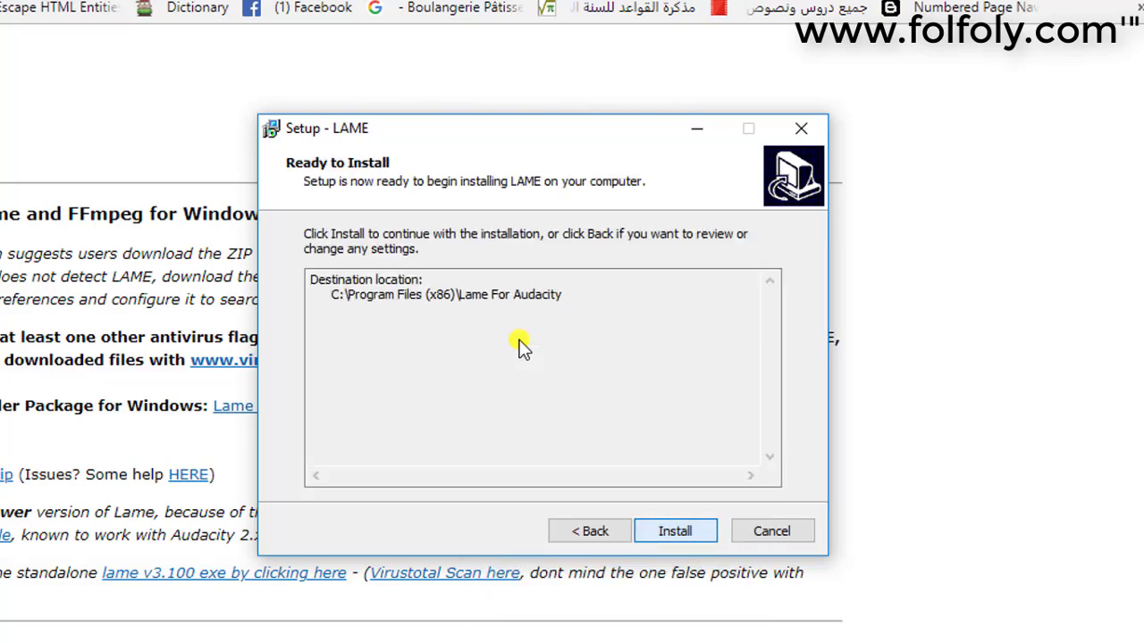
{"action": "key", "text": "Return"}
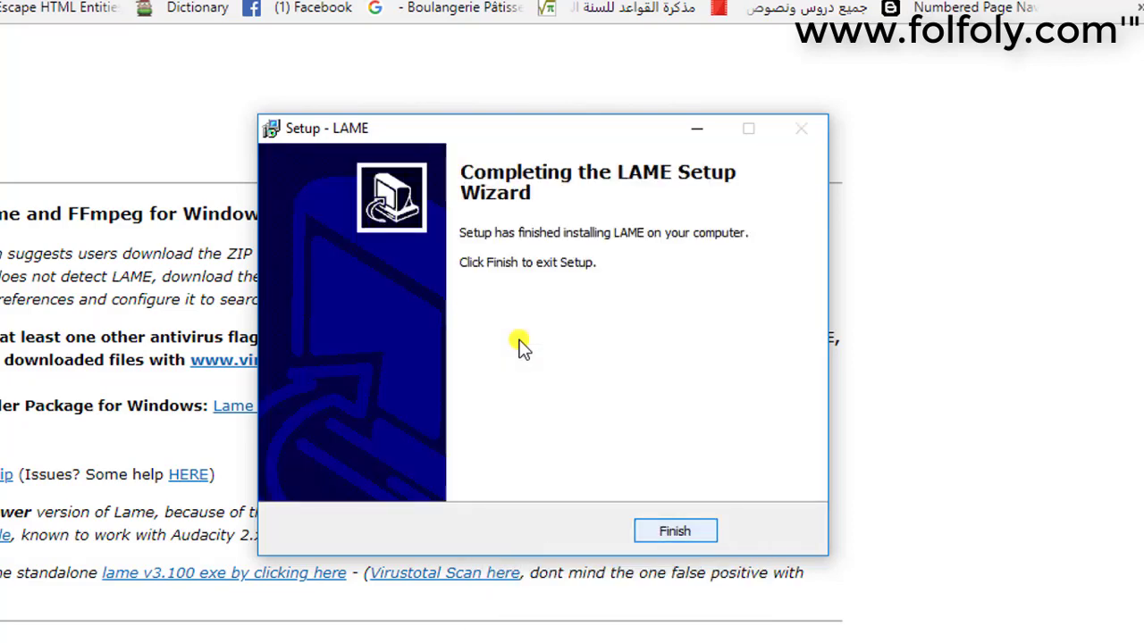
{"action": "key", "text": "Return"}
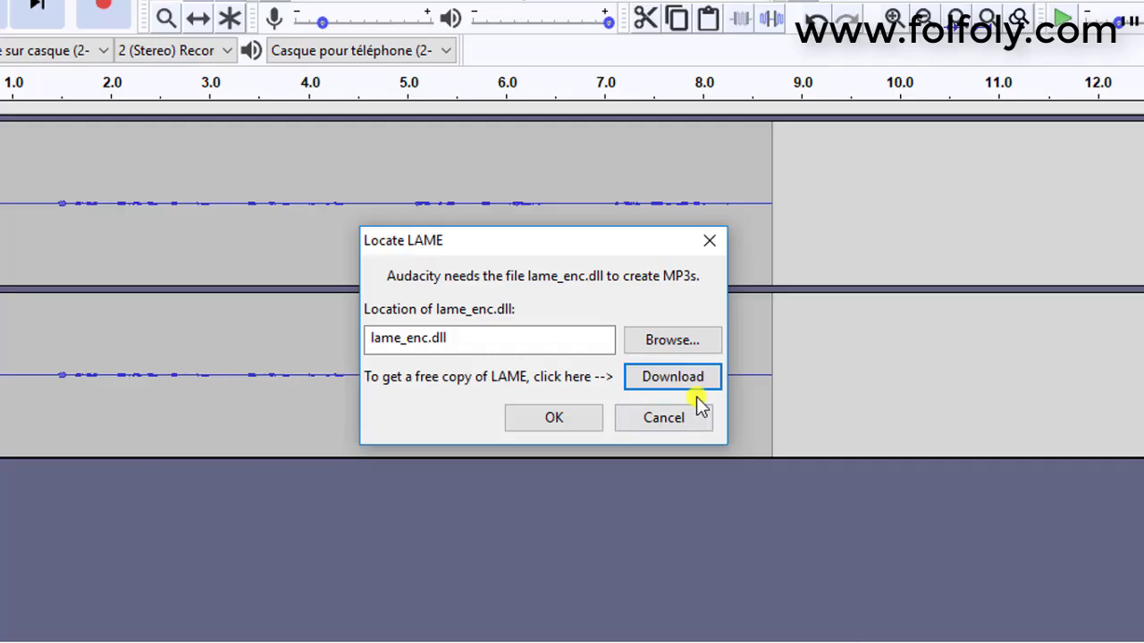
- Point Audacity to lame_enc.dll in C:\Program Files (x86)\Lame For Audacity and confirm the LAME location
{"action": "left_click", "coordinate": [662, 339]}
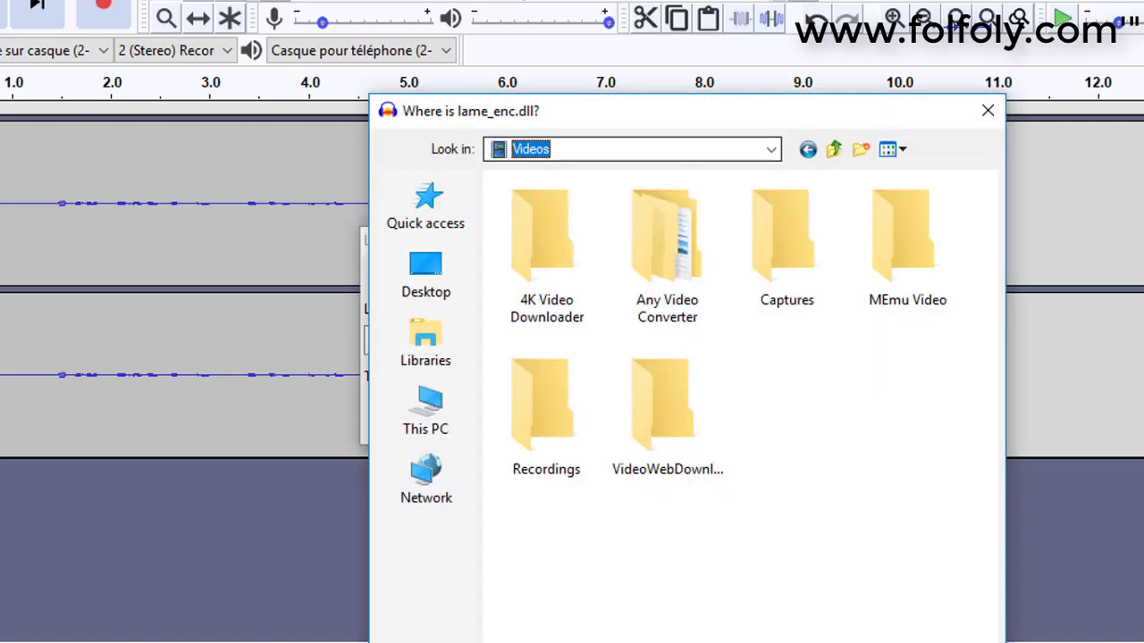
{"action": "key", "text": "ctrl+v"}
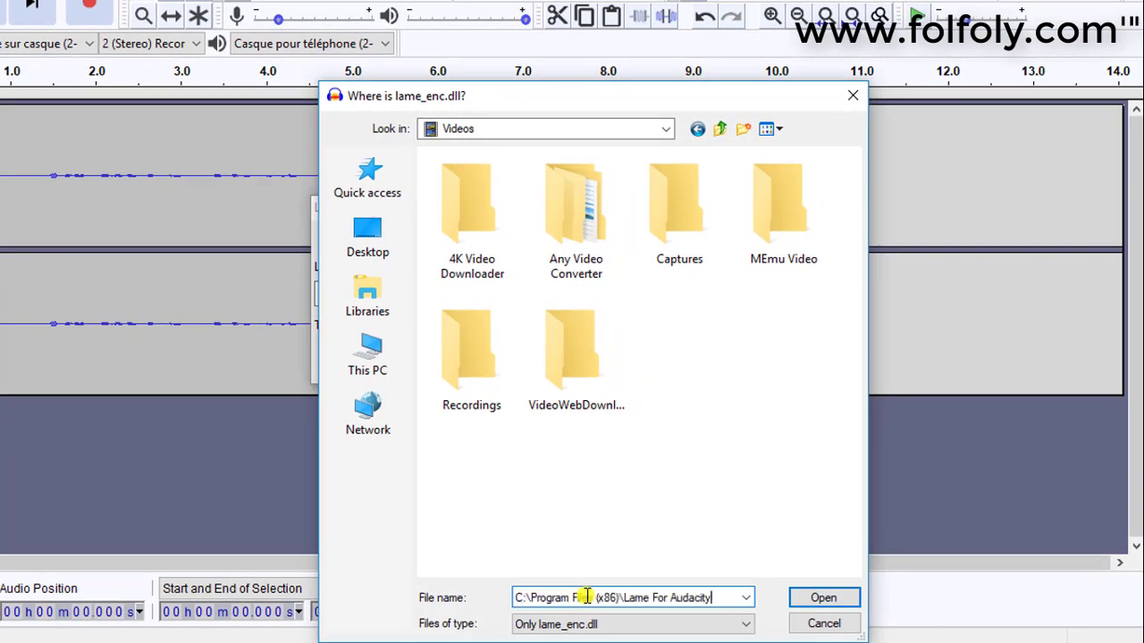
{"action": "key", "text": "Return"}
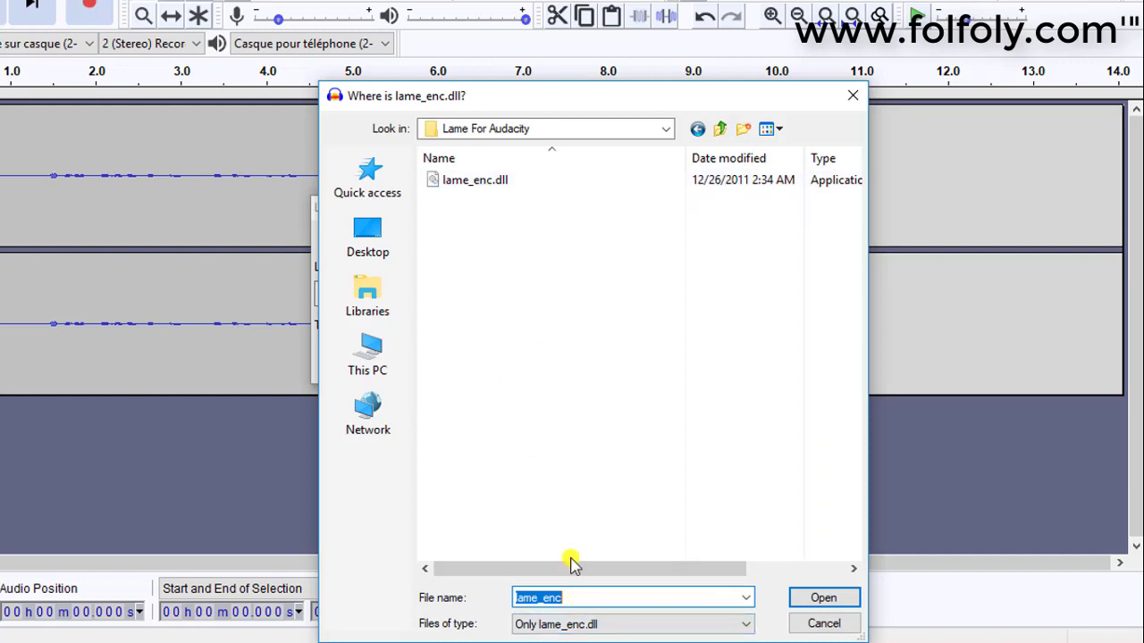
{"action": "left_click", "coordinate": [501, 185]}
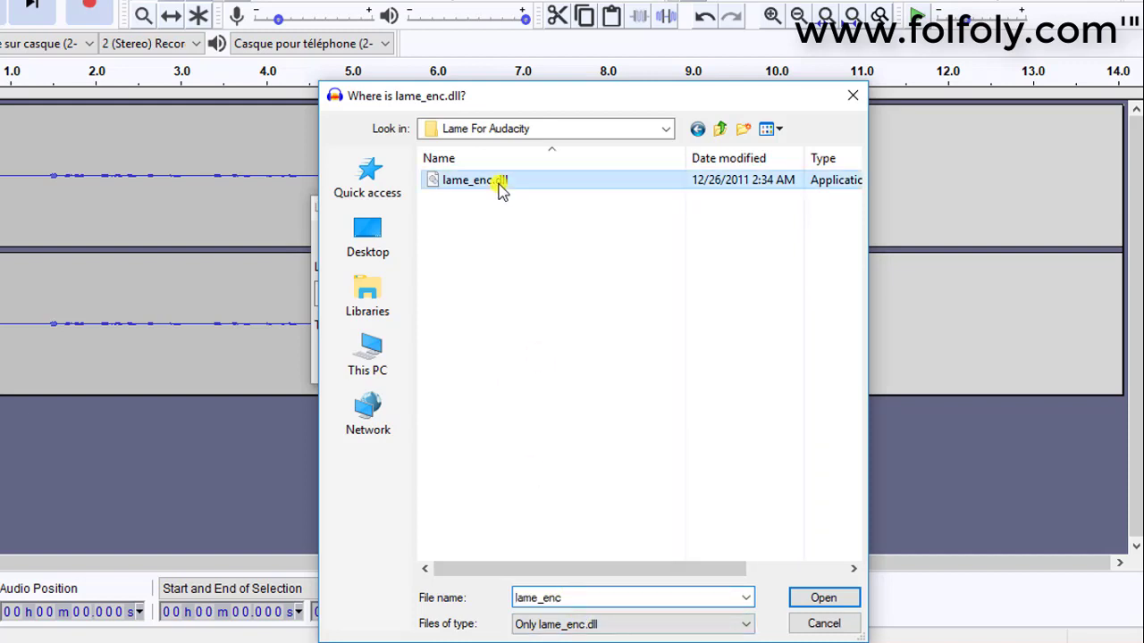
{"action": "left_click", "coordinate": [820, 600]}
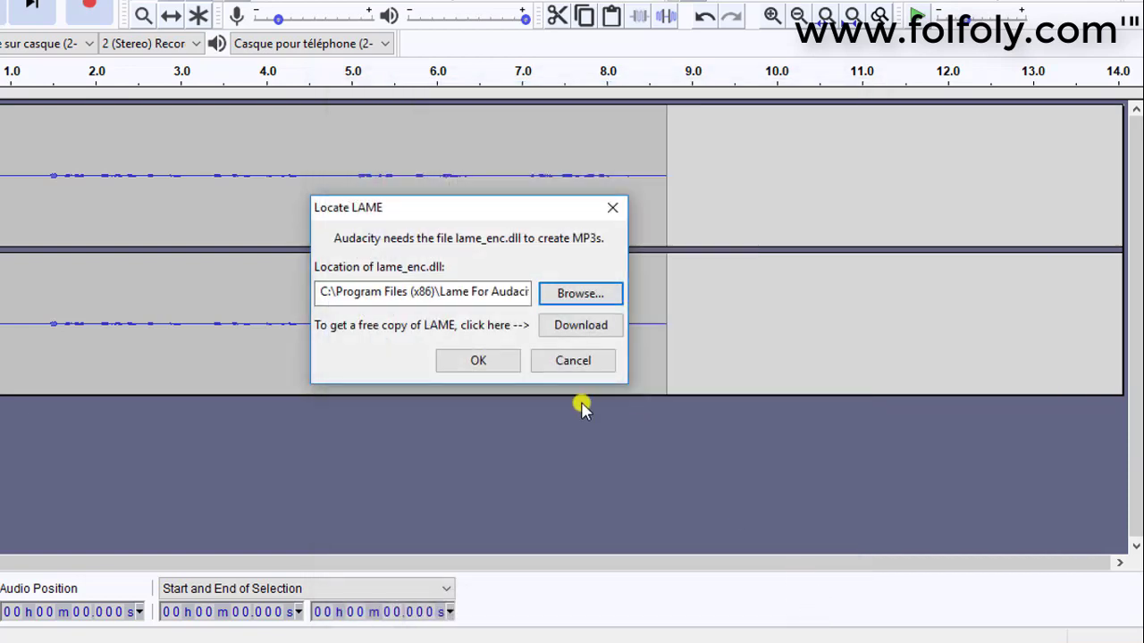
{"action": "left_click", "coordinate": [505, 360]}
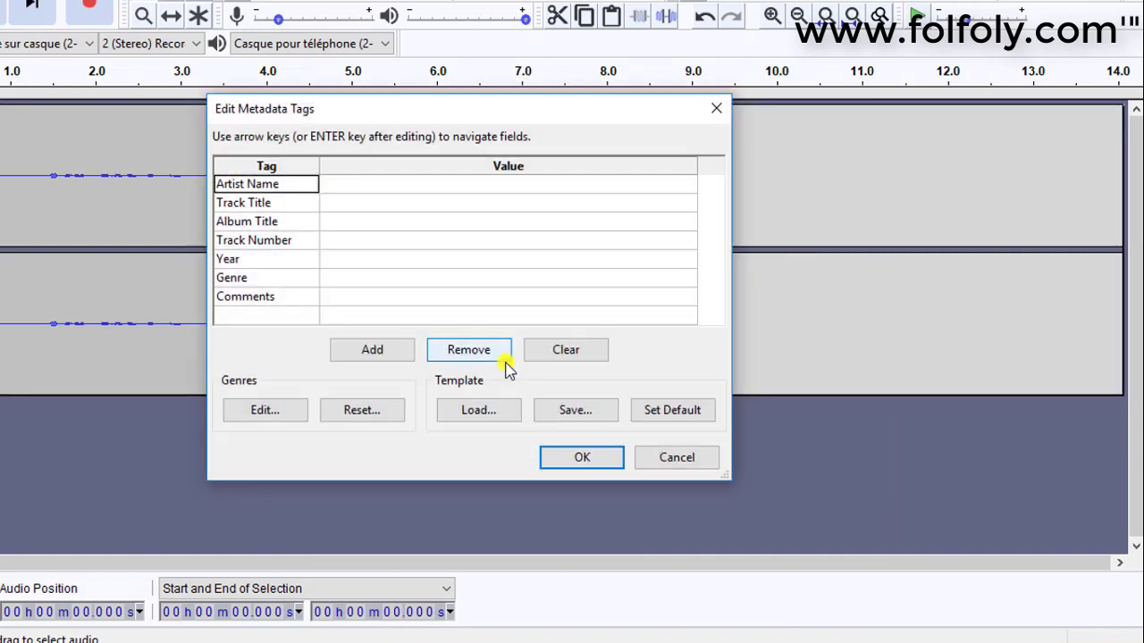
- Enter the artist's full name in the Artist Name metadata tag and confirm the tags to complete the MP3 export
{"action": "left_click", "coordinate": [355, 183]}
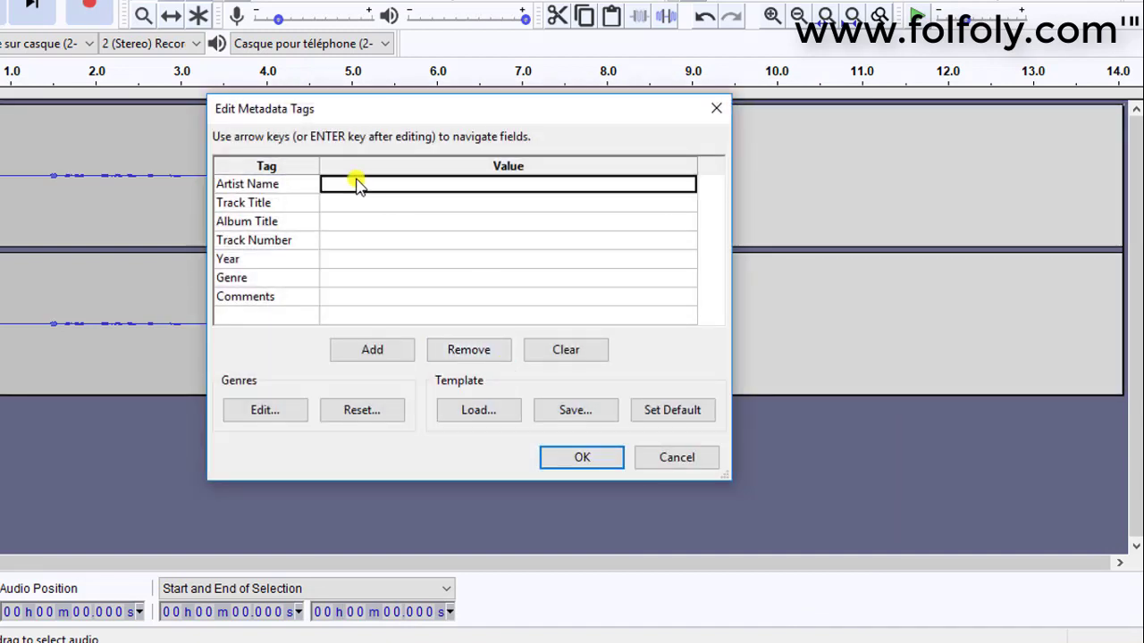
{"action": "type", "text": "Brahim"}
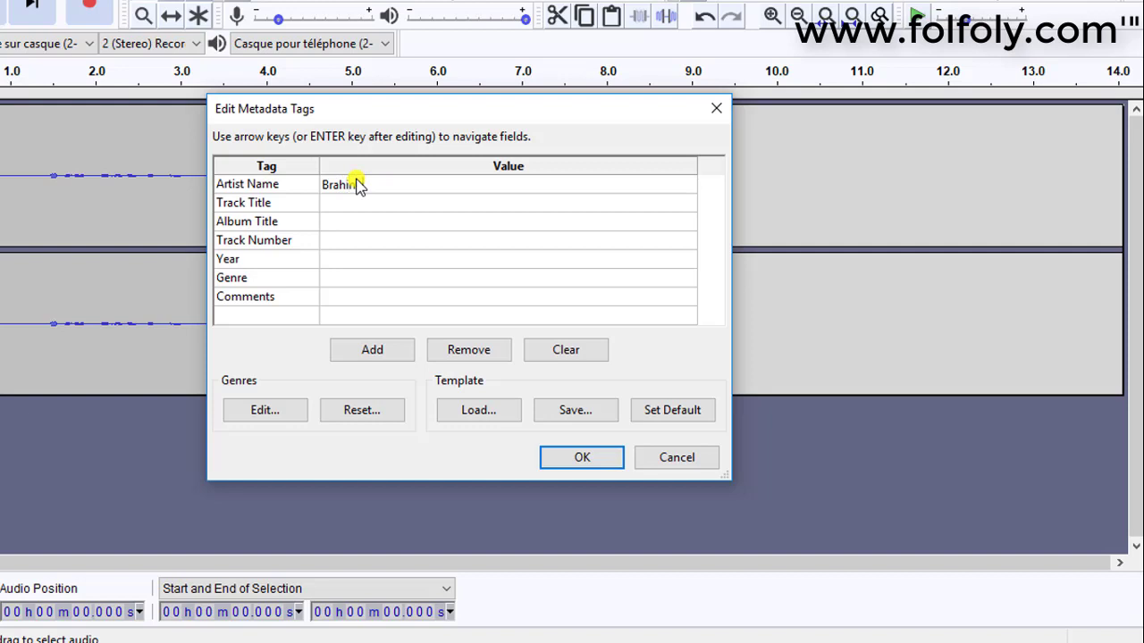
{"action": "type", "text": "h"}
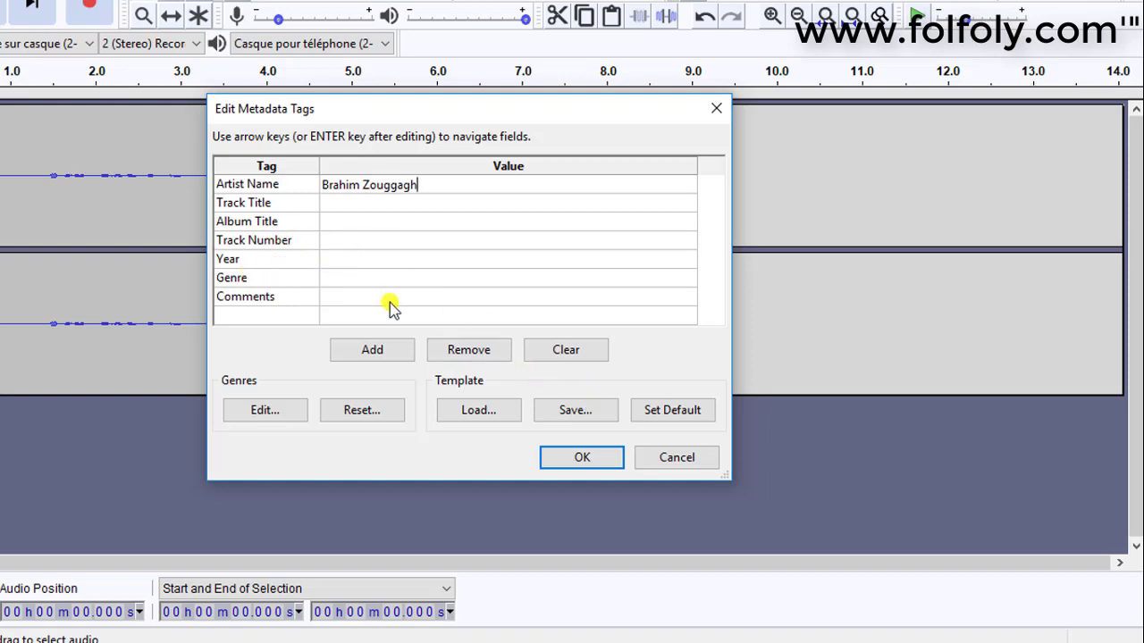
{"action": "left_click", "coordinate": [581, 458]}
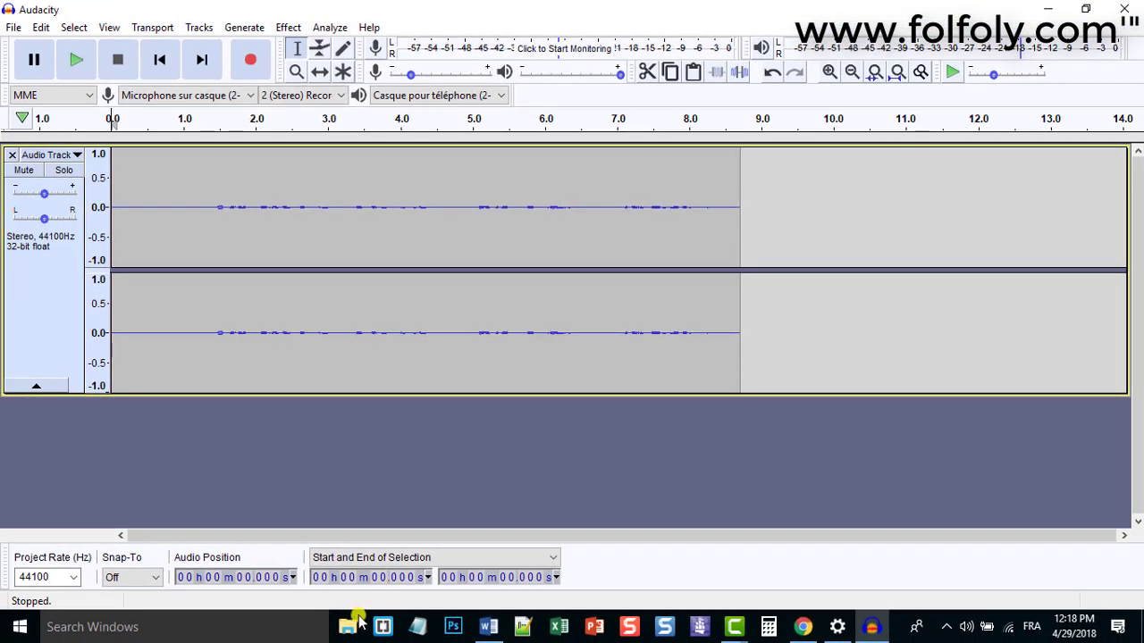
- Look for the exported file in File Explorer, checking the Downloads Music folder, Documents and the Music folder under This PC
{"action": "left_click", "coordinate": [350, 625]}
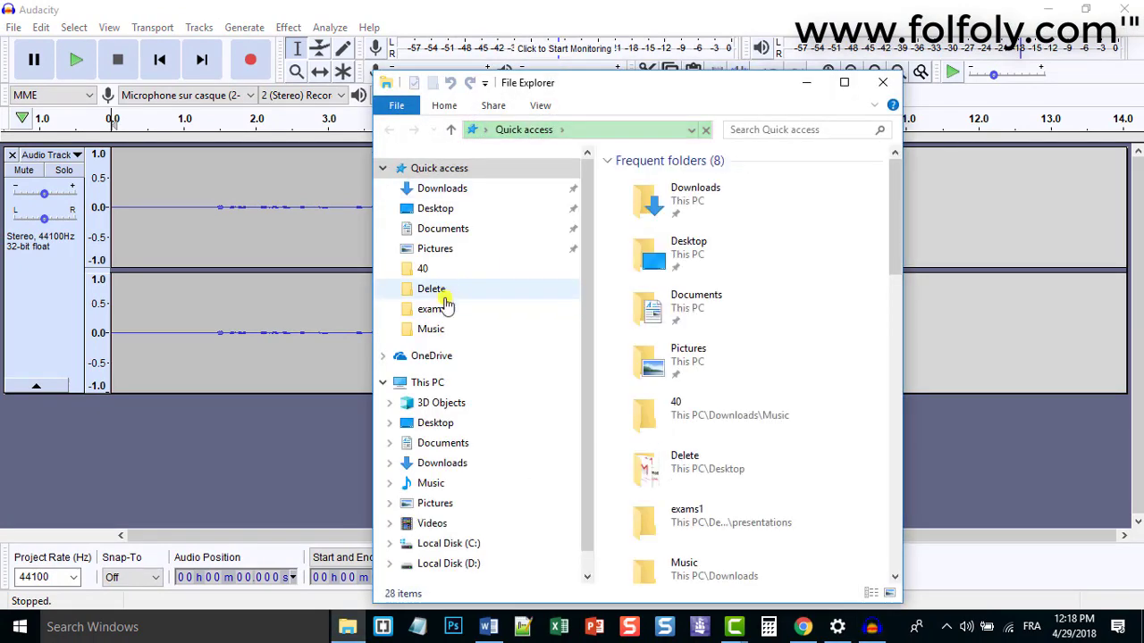
{"action": "left_click", "coordinate": [436, 331]}
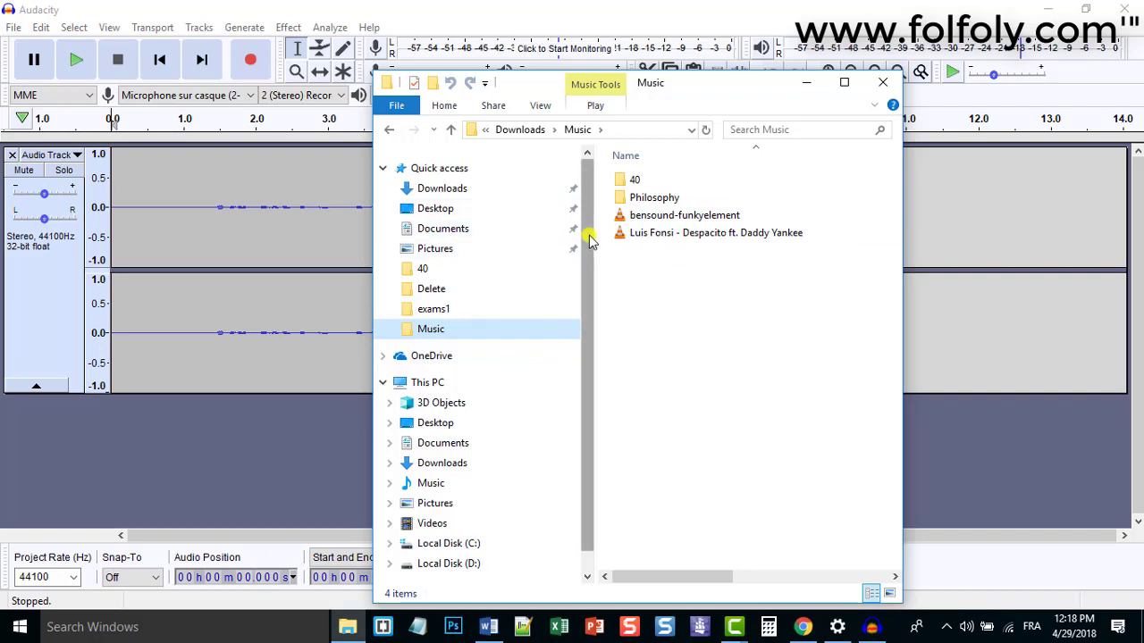
{"action": "left_click", "coordinate": [466, 230]}
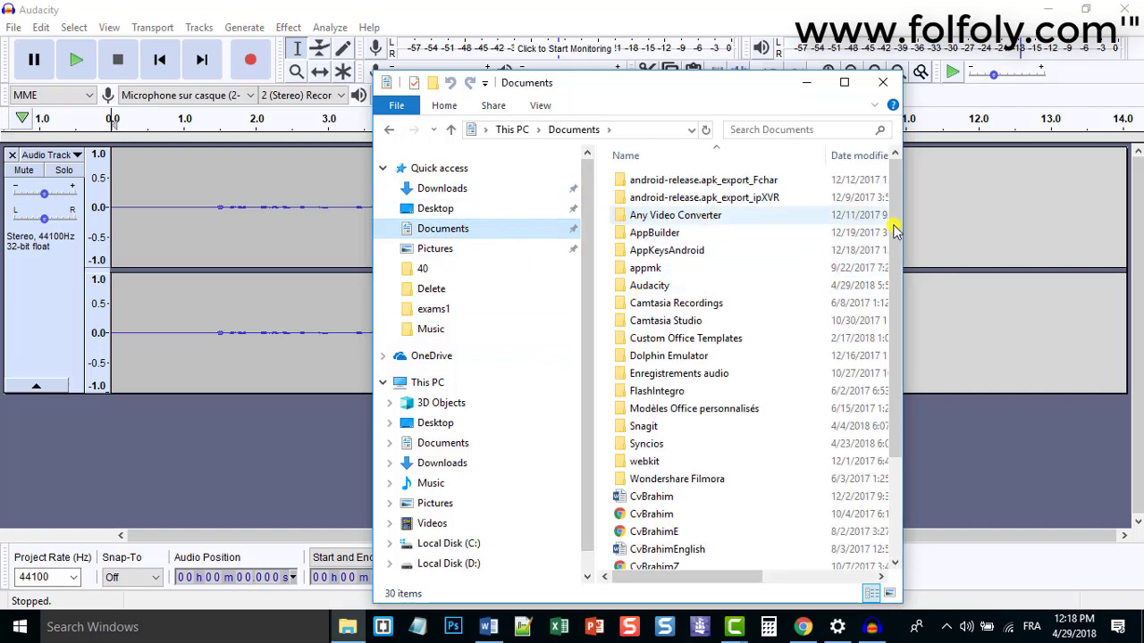
{"action": "left_click_drag", "start_coordinate": [893, 288], "coordinate": [890, 420]}
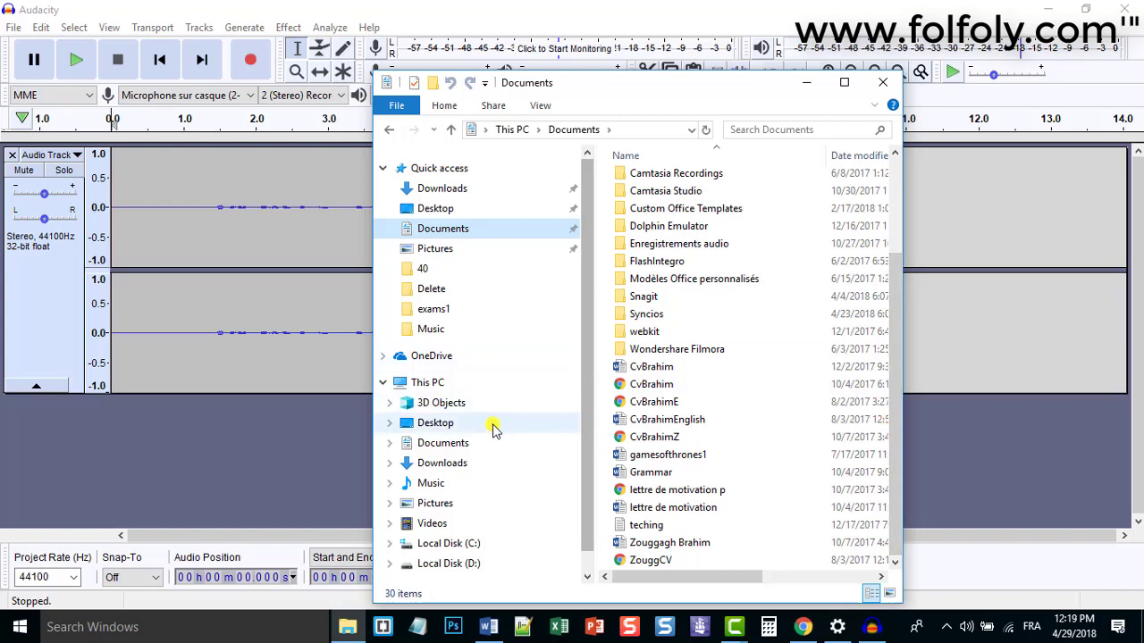
{"action": "left_click", "coordinate": [461, 485]}
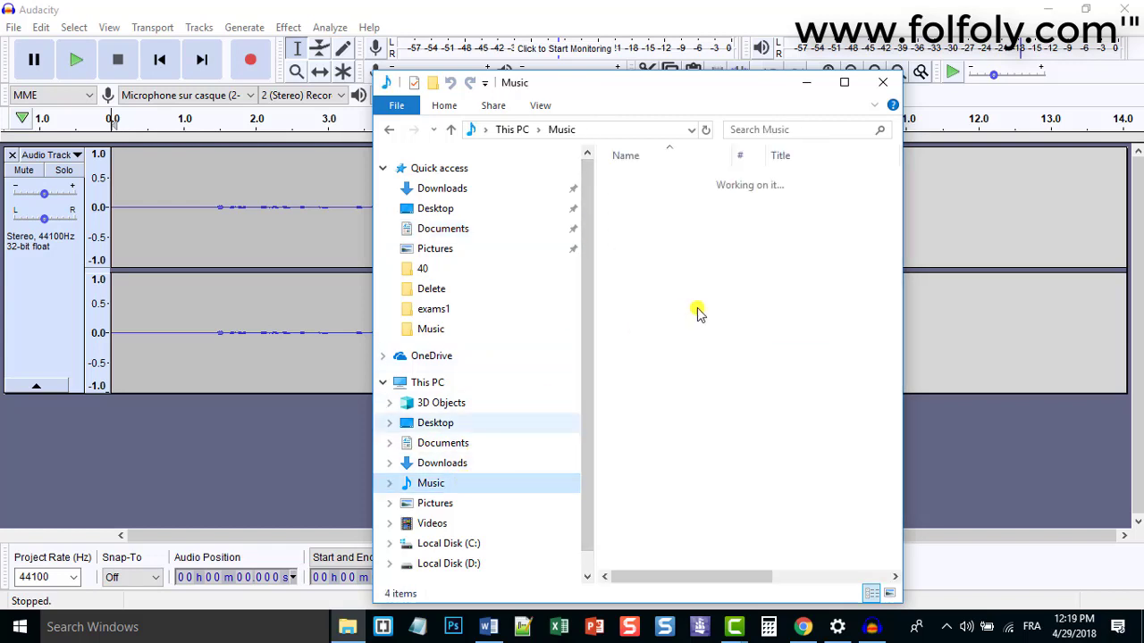
- Select the exported audio file, enlarge the folder window to check its contributing artist tag, and close the window
{"action": "left_click", "coordinate": [645, 236]}
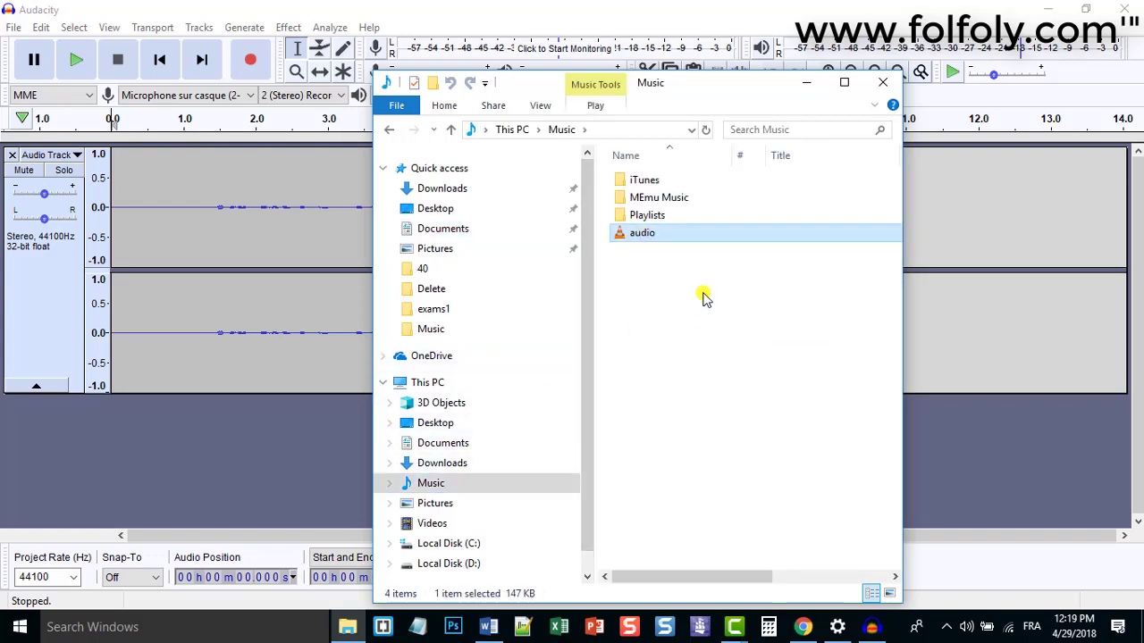
{"action": "left_click", "coordinate": [843, 82]}
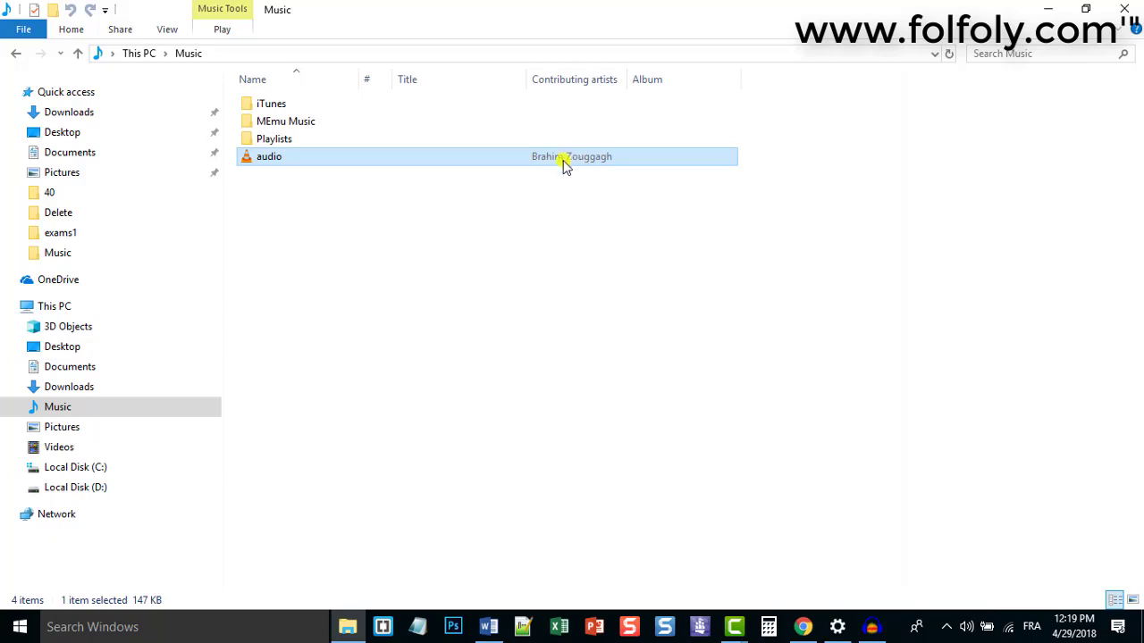
{"action": "left_click", "coordinate": [1109, 9]}
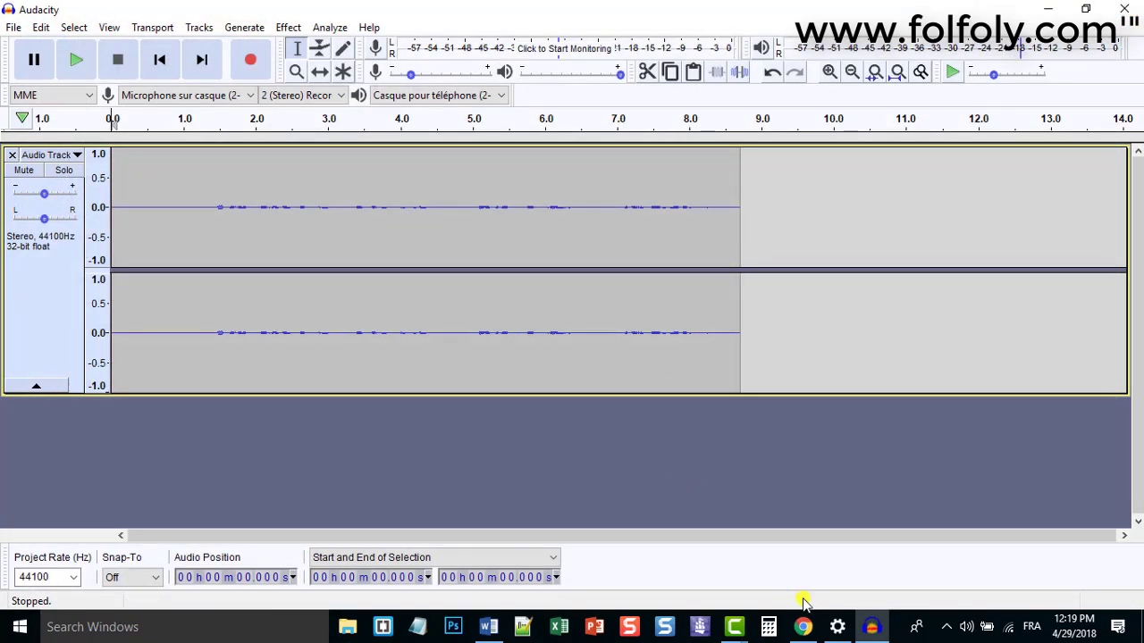
- Review the recommended LAME installer on its Chrome download page and Program Files (x86) on the C: drive, and return to Audacity
{"action": "left_click", "coordinate": [802, 628]}
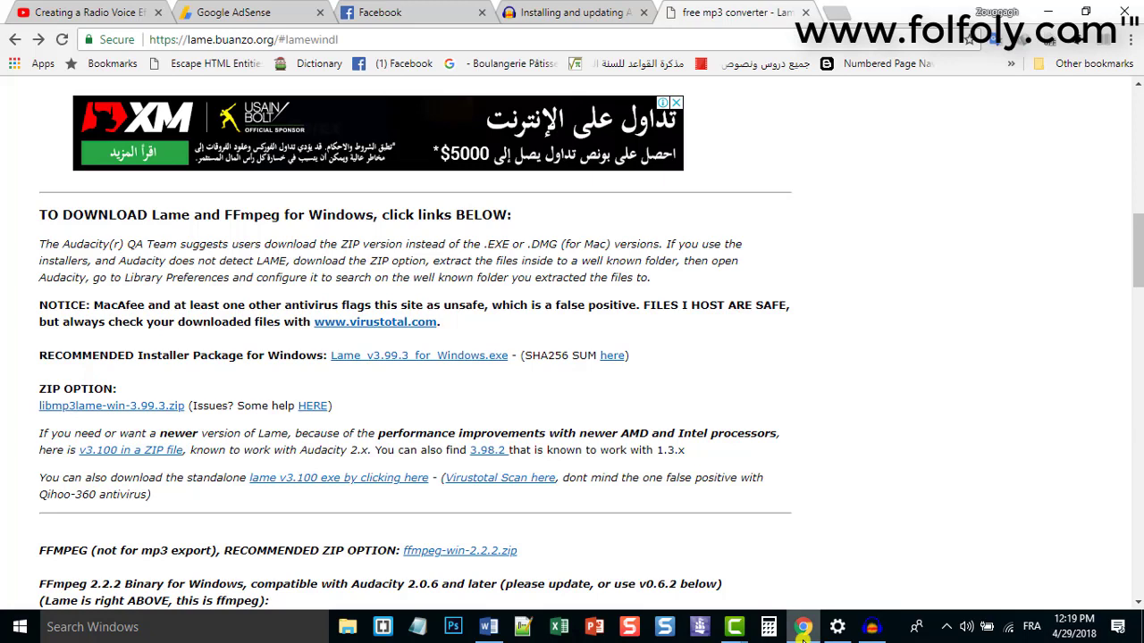
{"action": "left_click", "coordinate": [381, 359]}
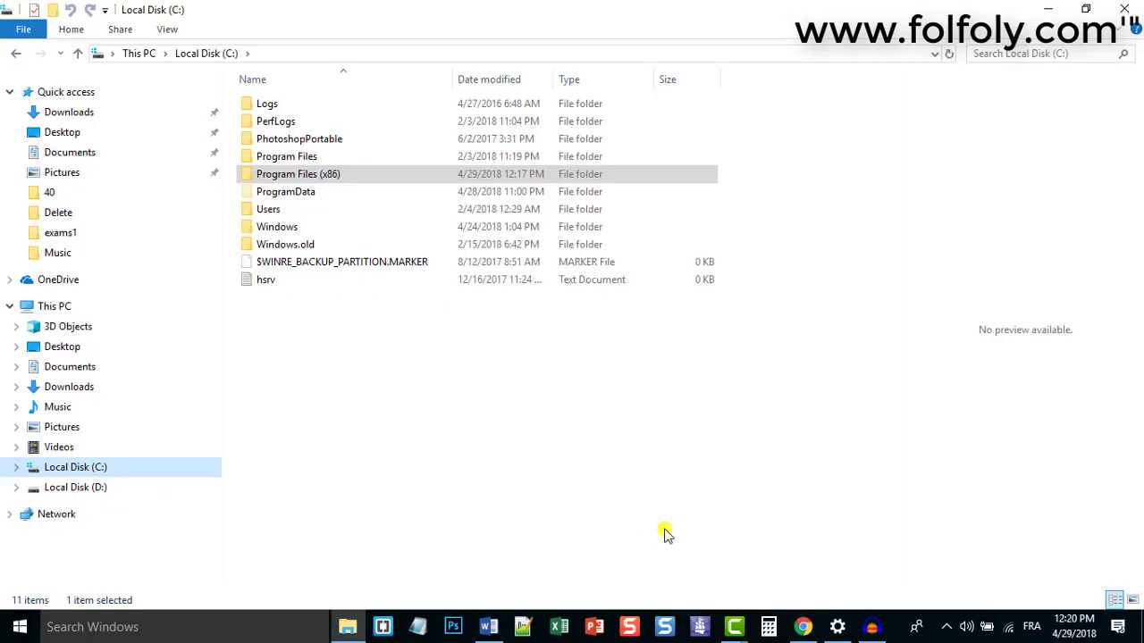
{"action": "left_click", "coordinate": [871, 627]}
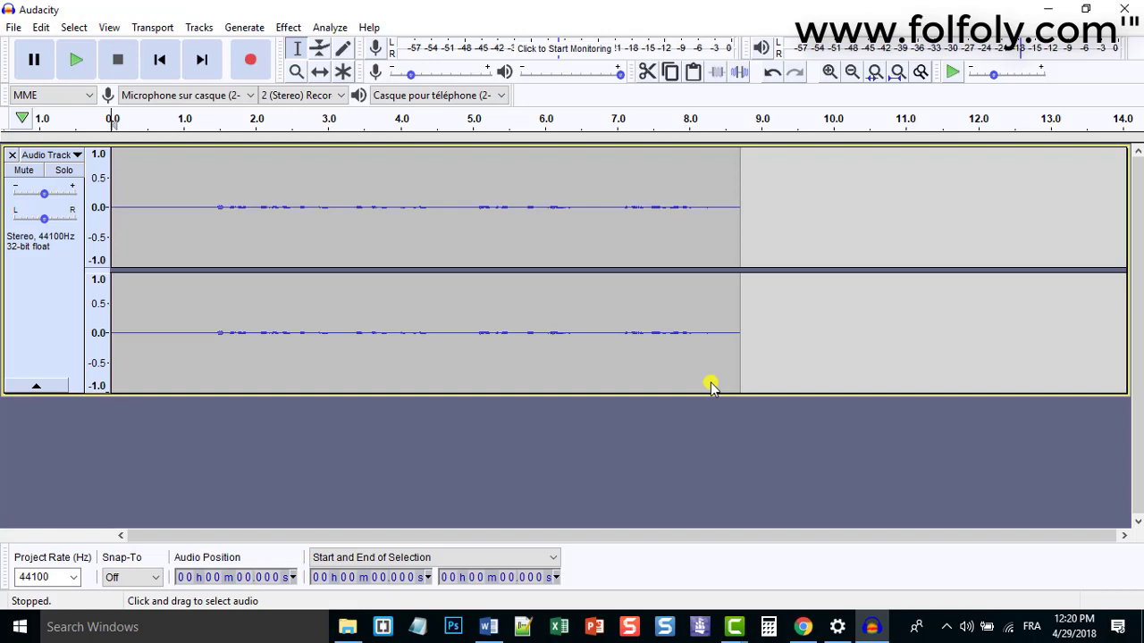